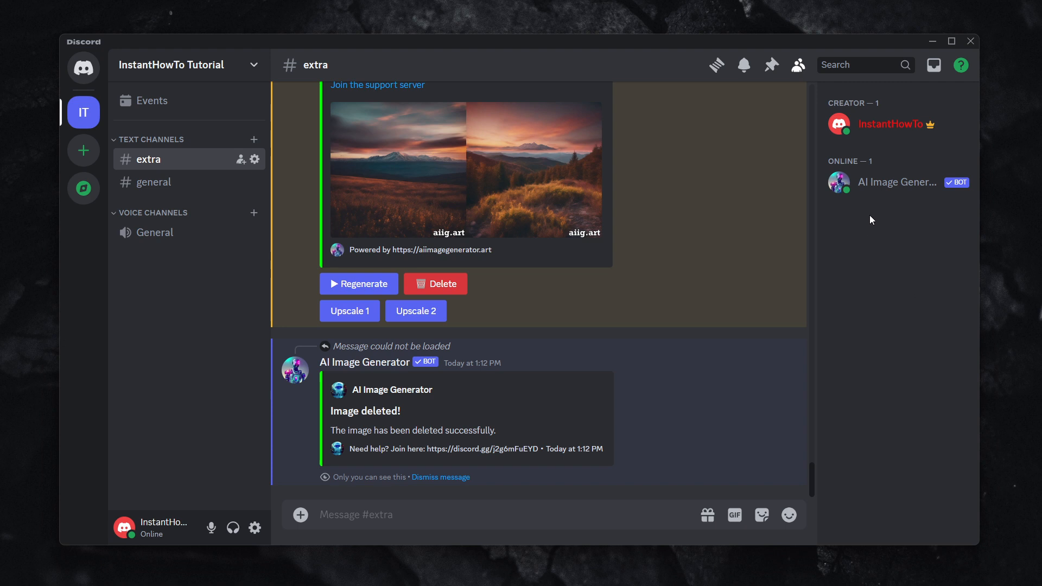
- Inspect the AI Image Generator bot's profile and name, then dismiss the profile
{"action": "left_click", "coordinate": [873, 185]}
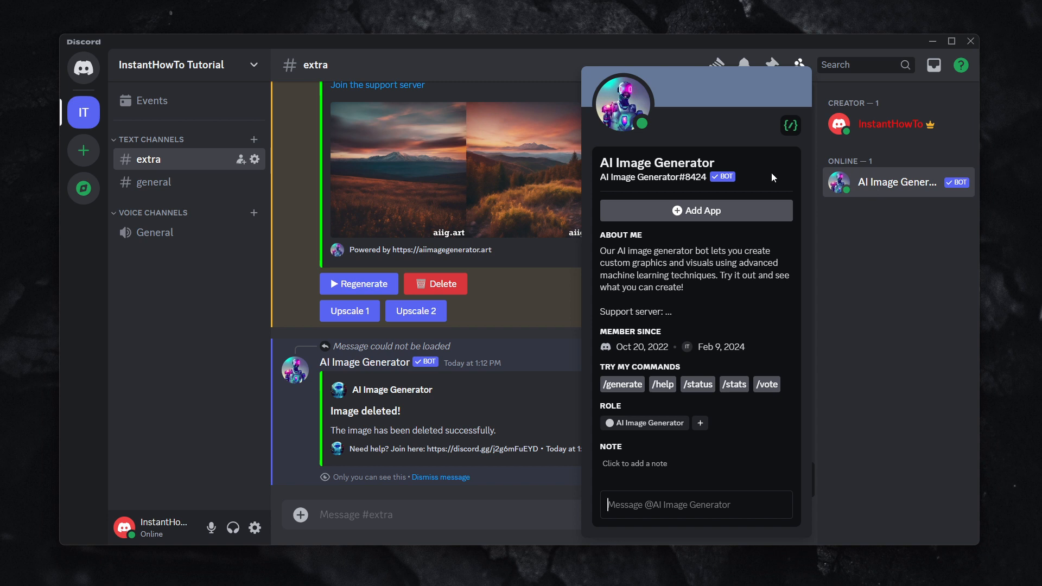
{"action": "triple_click", "coordinate": [705, 161]}
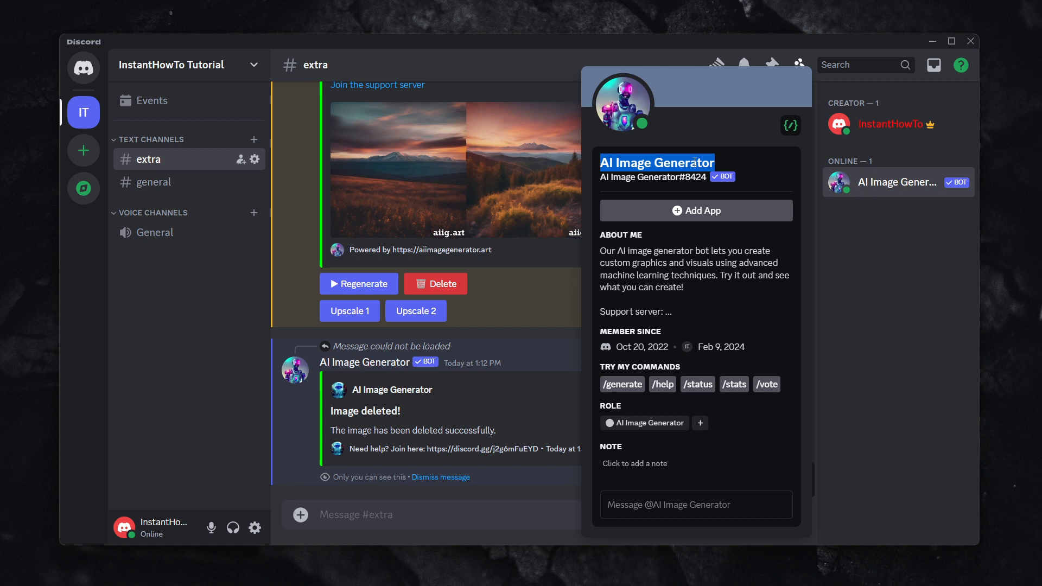
{"action": "left_click", "coordinate": [727, 158]}
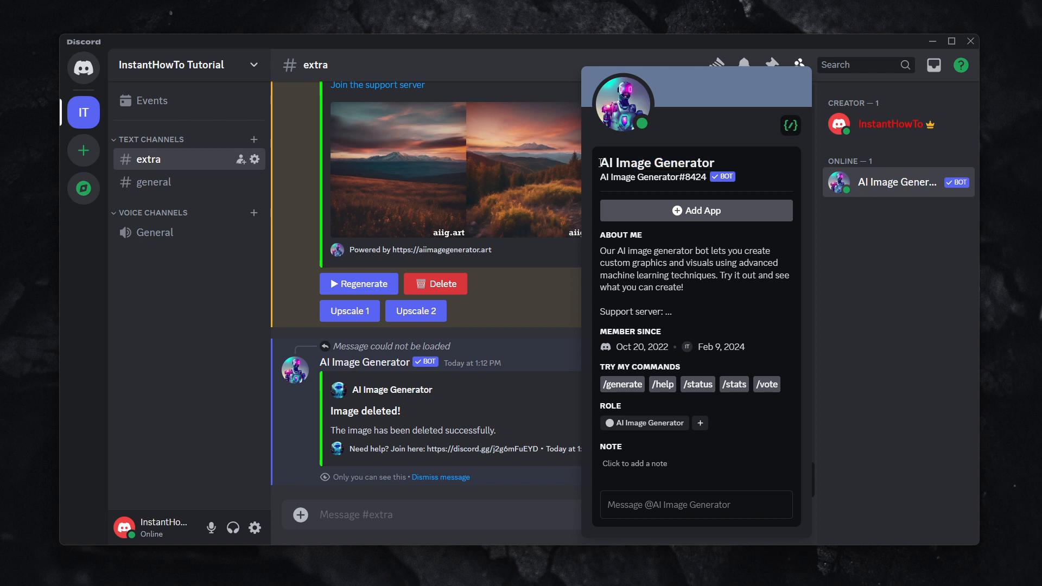
{"action": "left_click_drag", "start_coordinate": [601, 162], "coordinate": [724, 166]}
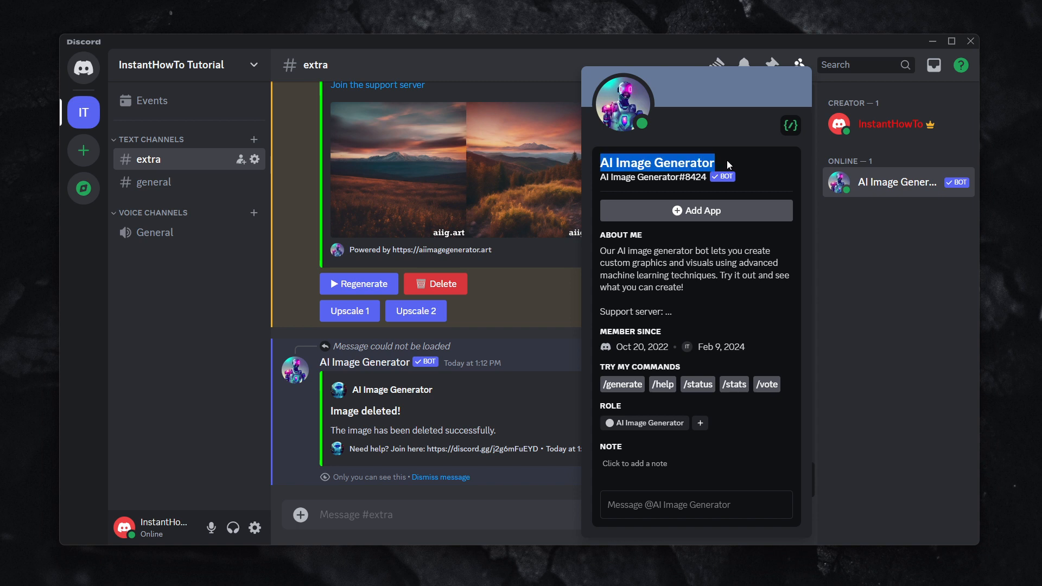
{"action": "left_click", "coordinate": [727, 160]}
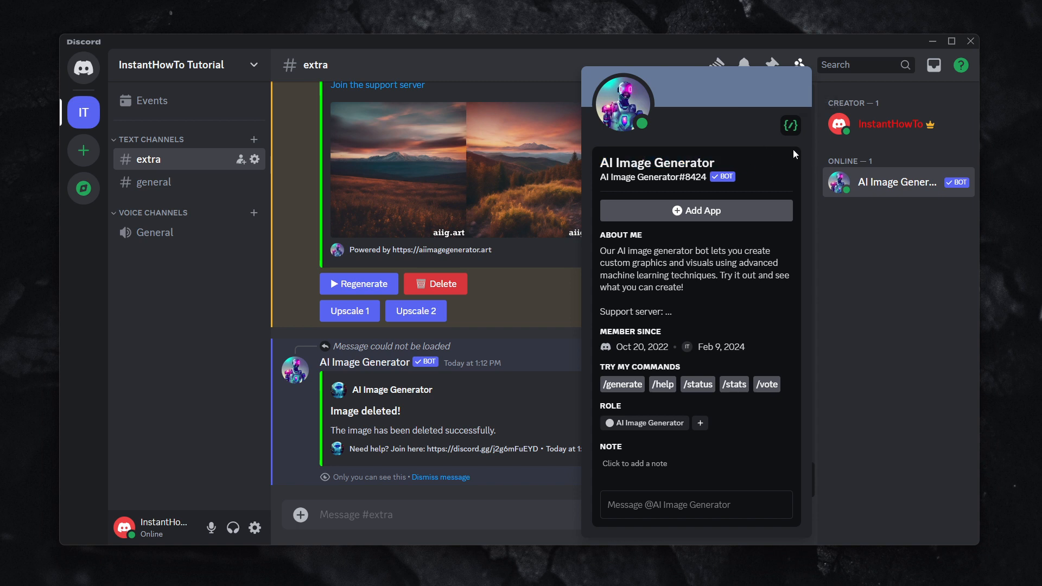
{"action": "left_click", "coordinate": [873, 216]}
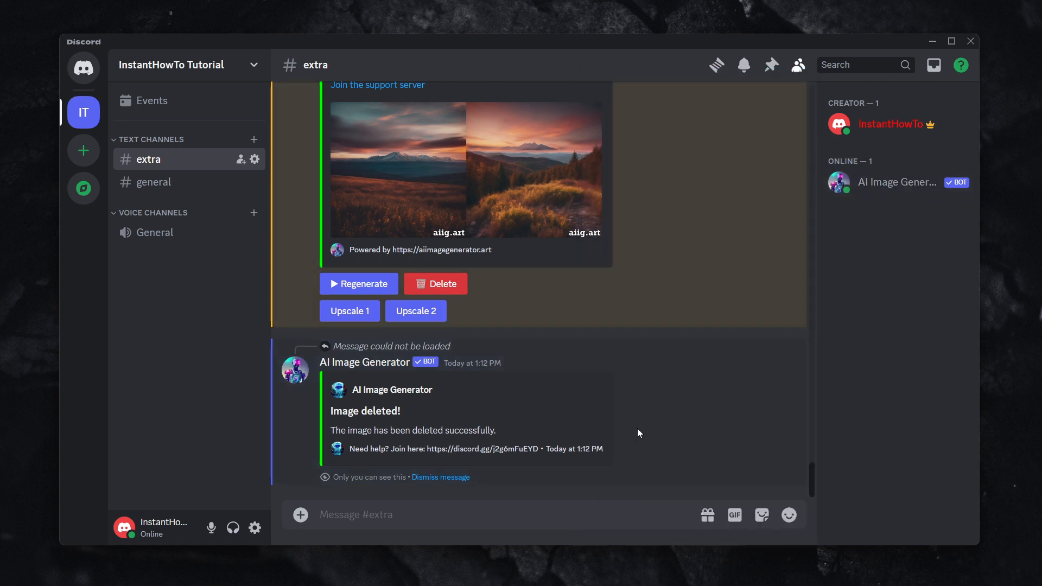
- Start the bot's /generate command with description 'cute cat holding a bottle of milk'
{"action": "left_click", "coordinate": [598, 516]}
{"action": "type", "text": "/"}
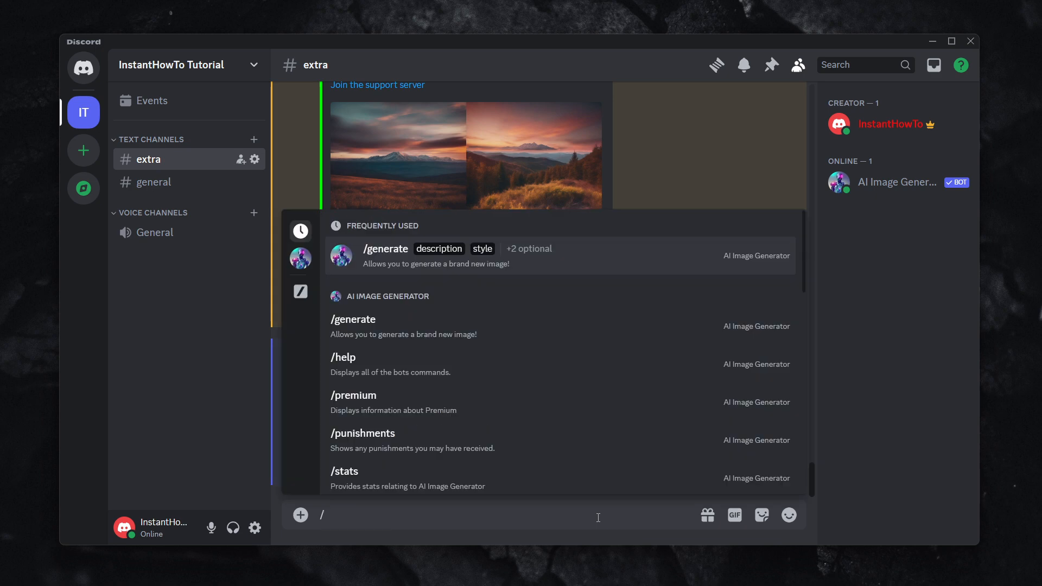
{"action": "type", "text": "g"}
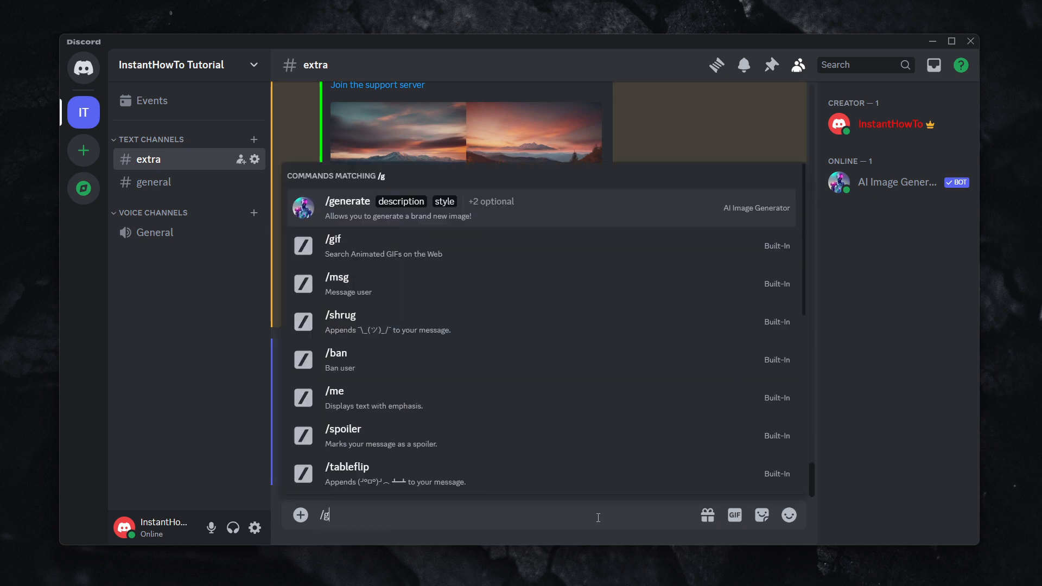
{"action": "type", "text": "enerate"}
{"action": "key", "text": "Return"}
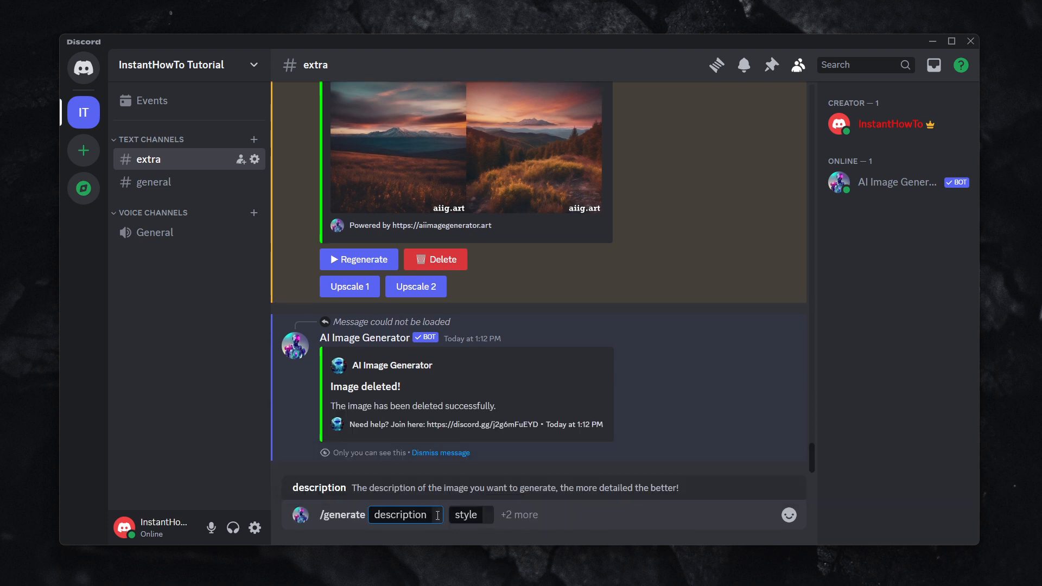
{"action": "type", "text": "cute cat holding a bottle of milk"}
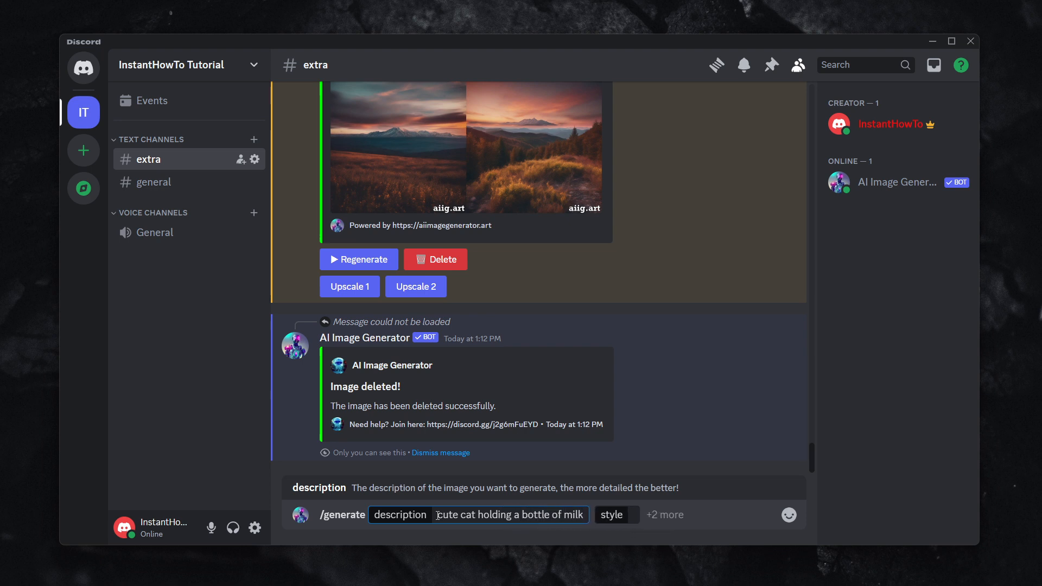
- Choose Neonpunk as the image style and send the generate request to the bot
{"action": "left_click", "coordinate": [616, 515]}
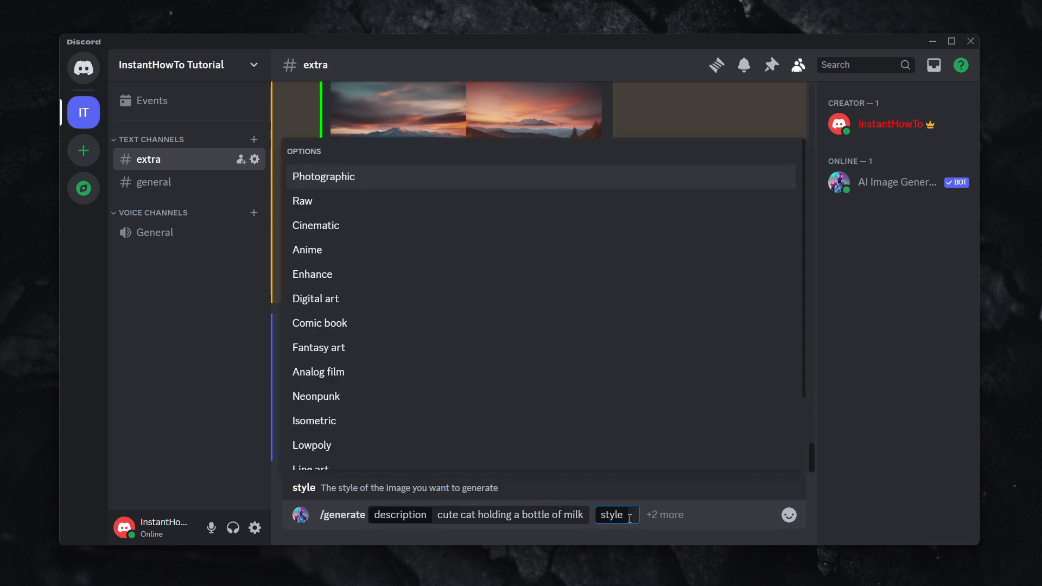
{"action": "scroll", "coordinate": [428, 379], "scroll_direction": "down", "scroll_amount": 3}
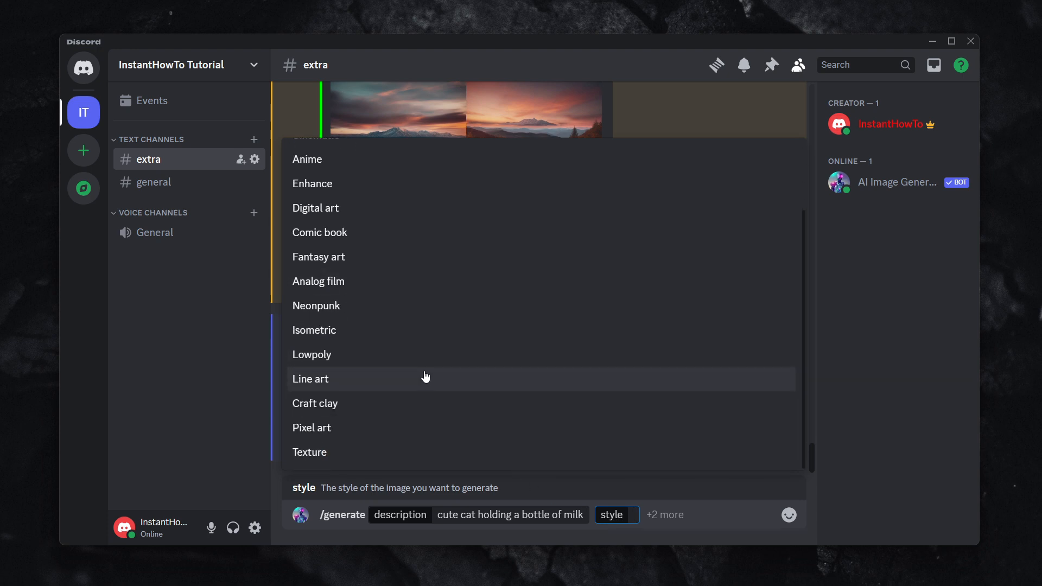
{"action": "scroll", "coordinate": [426, 377], "scroll_direction": "up", "scroll_amount": 3}
{"action": "scroll", "coordinate": [423, 375], "scroll_direction": "down", "scroll_amount": 2}
{"action": "scroll", "coordinate": [406, 362], "scroll_direction": "down", "scroll_amount": 1}
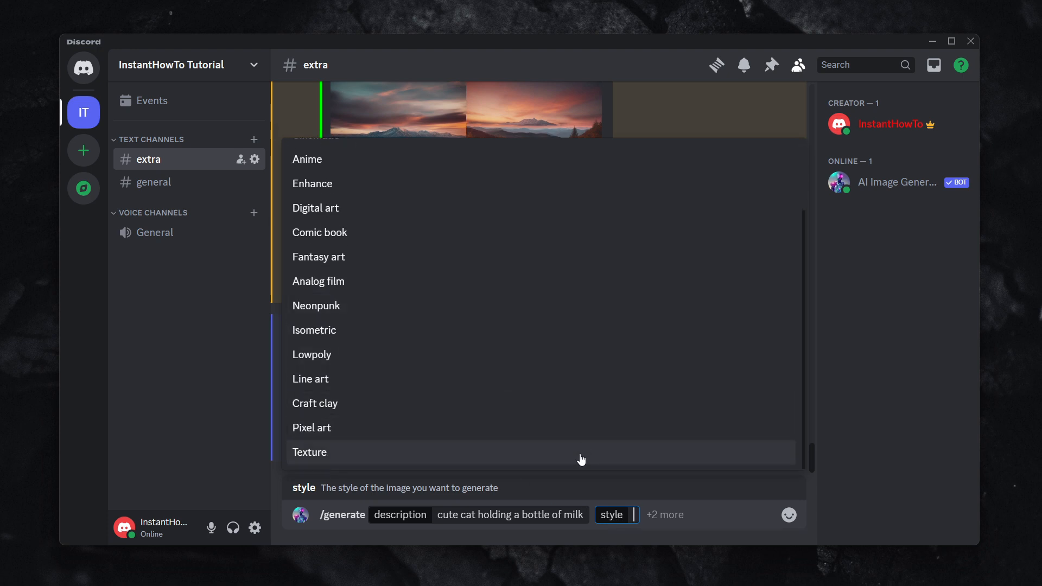
{"action": "scroll", "coordinate": [441, 408], "scroll_direction": "up", "scroll_amount": 1}
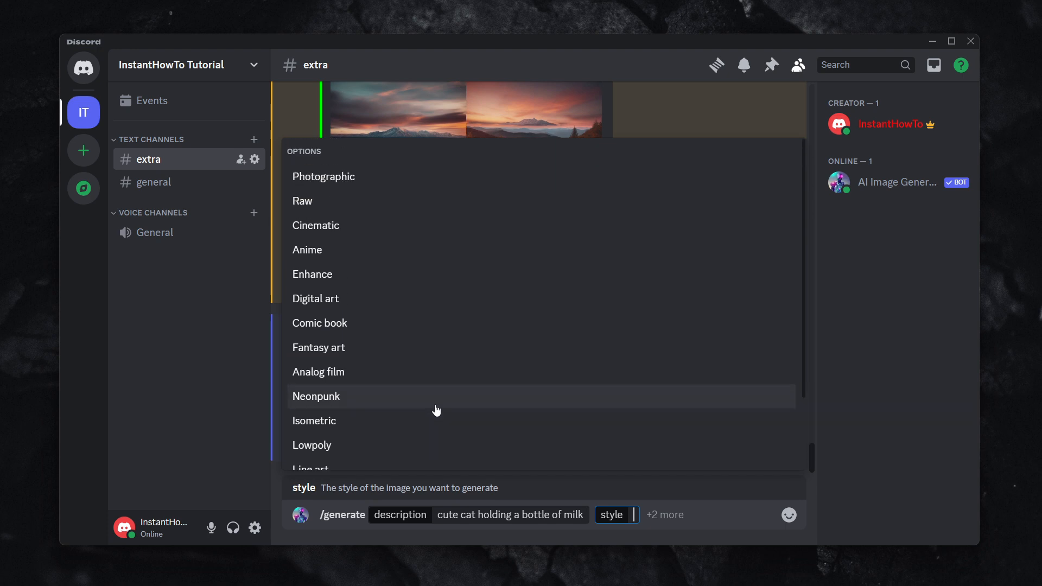
{"action": "scroll", "coordinate": [432, 391], "scroll_direction": "up", "scroll_amount": 2}
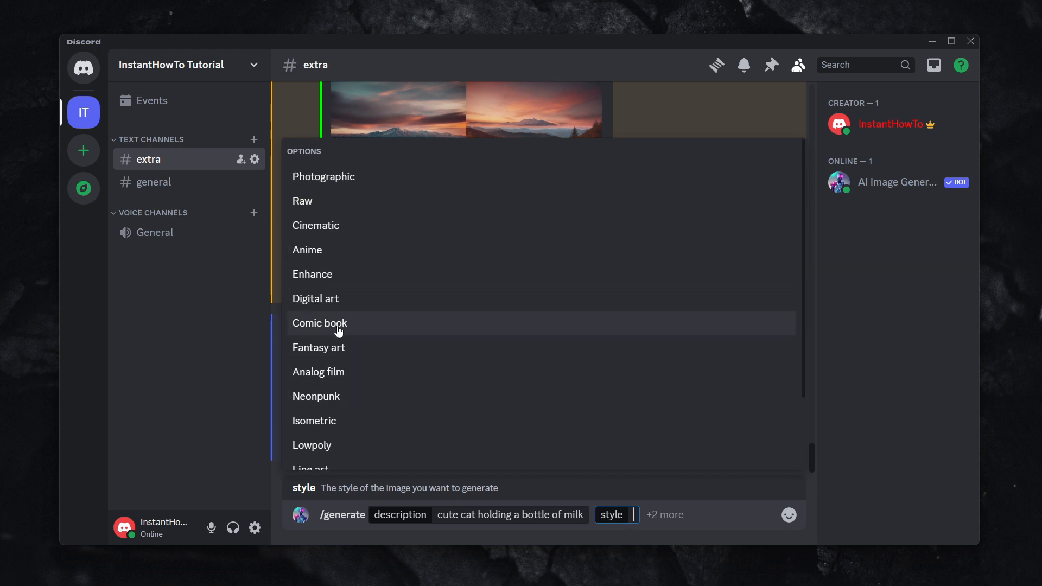
{"action": "left_click", "coordinate": [334, 402]}
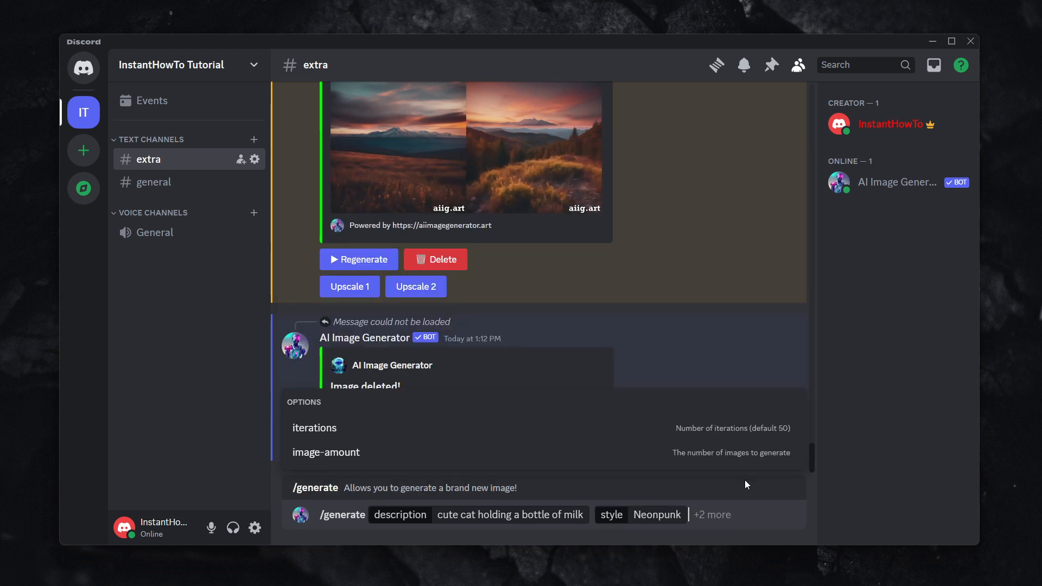
{"action": "key", "text": "Return"}
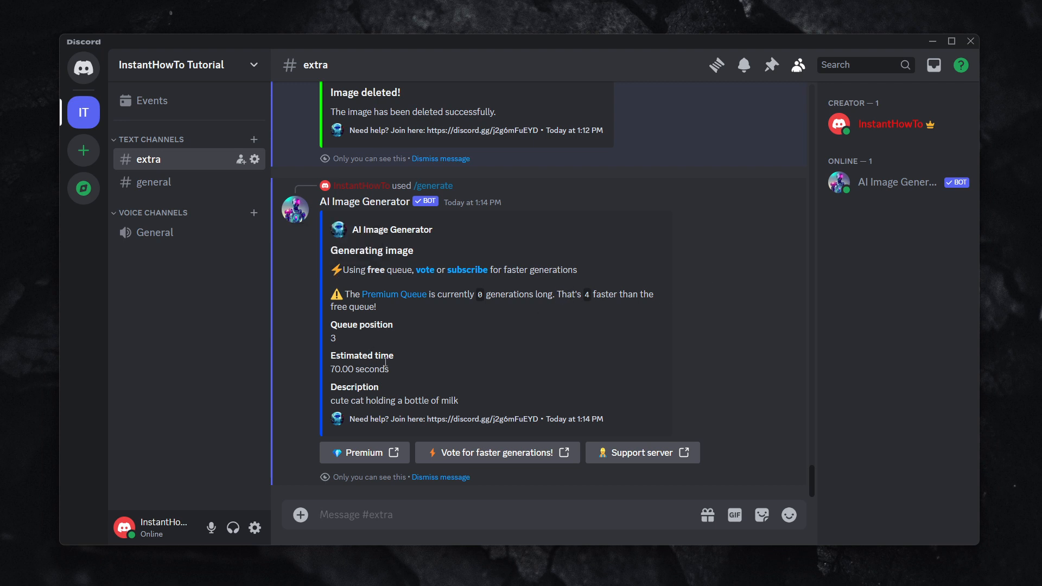
- Highlight the bot's estimated generation time of 70.00 seconds while waiting
{"action": "left_click_drag", "start_coordinate": [361, 369], "coordinate": [329, 373]}
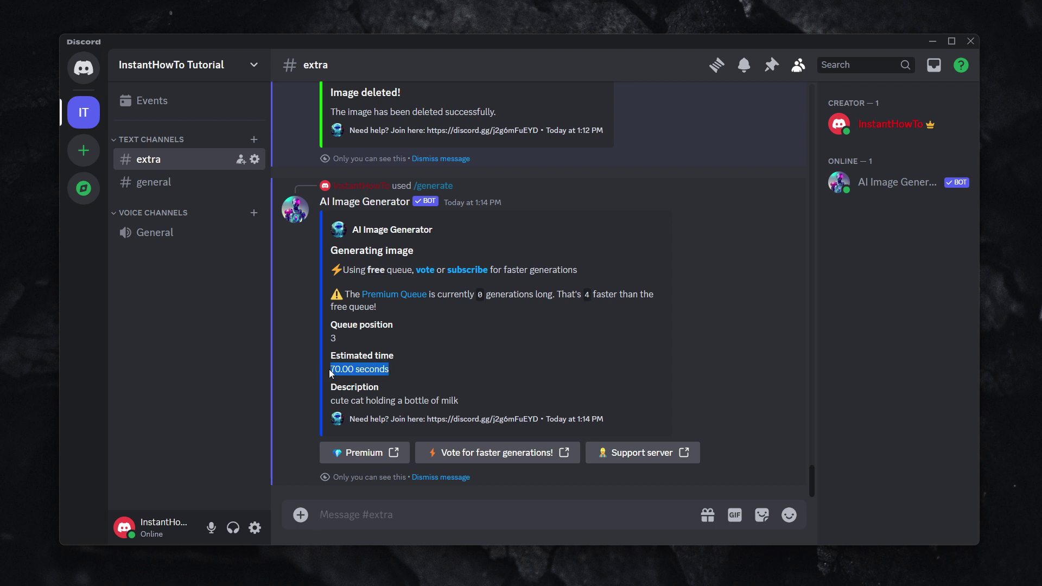
{"action": "left_click", "coordinate": [419, 364]}
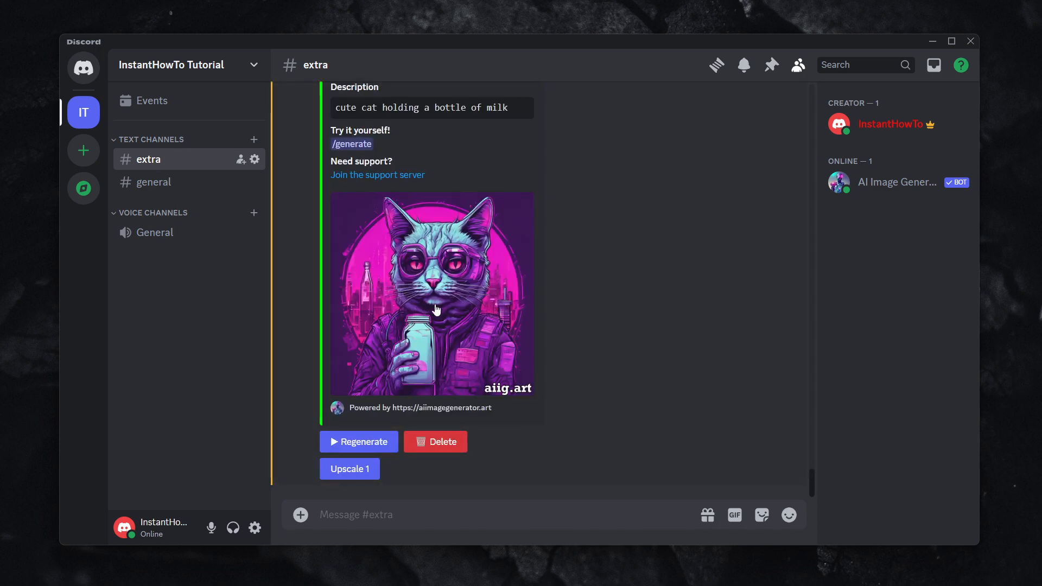
- Enlarge the generated neonpunk cat image twice to look it over
{"action": "left_click", "coordinate": [455, 272]}
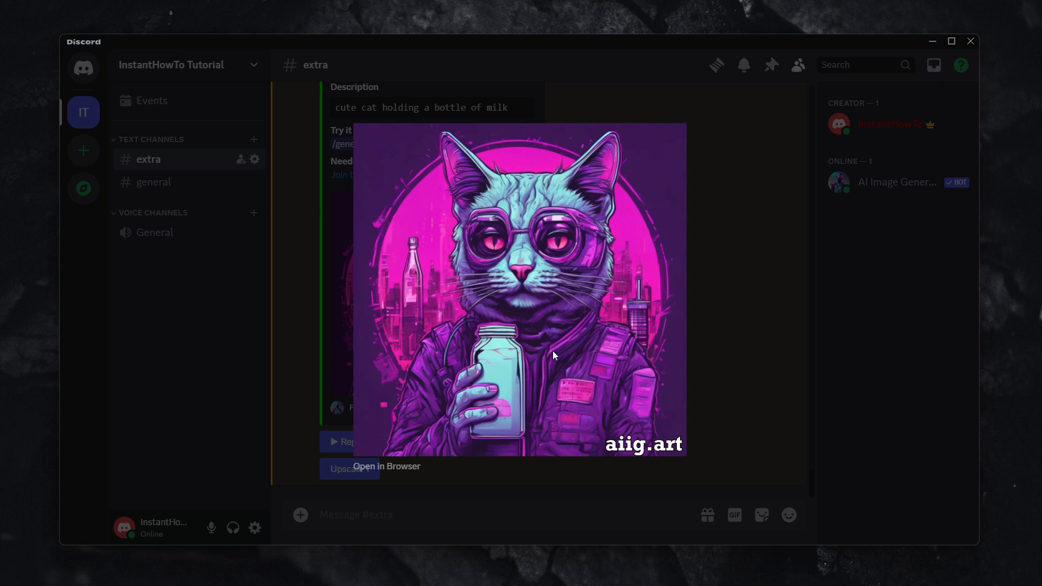
{"action": "left_click", "coordinate": [715, 289]}
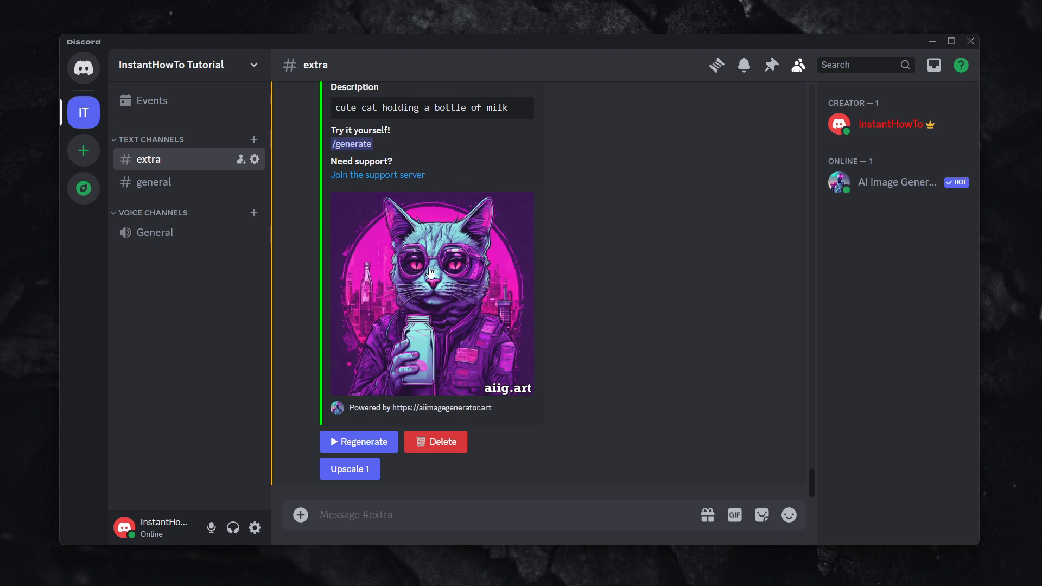
{"action": "left_click", "coordinate": [439, 298]}
{"action": "left_click", "coordinate": [724, 273]}
{"action": "left_click", "coordinate": [352, 472]}
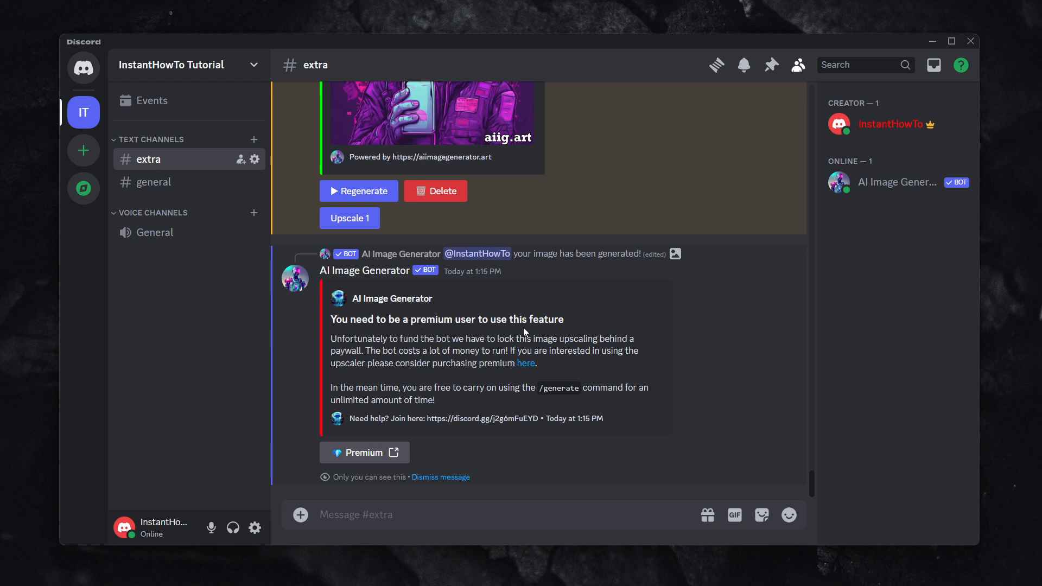
{"action": "scroll", "coordinate": [459, 286], "scroll_direction": "up", "scroll_amount": 5}
{"action": "left_click", "coordinate": [431, 229]}
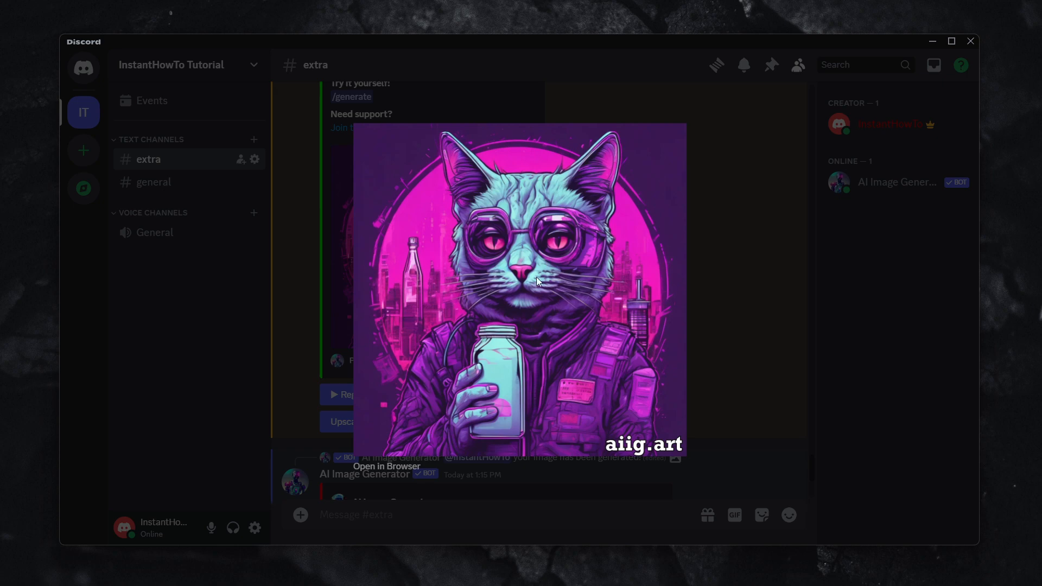
{"action": "left_click", "coordinate": [746, 255]}
{"action": "scroll", "coordinate": [598, 287], "scroll_direction": "down", "scroll_amount": 5}
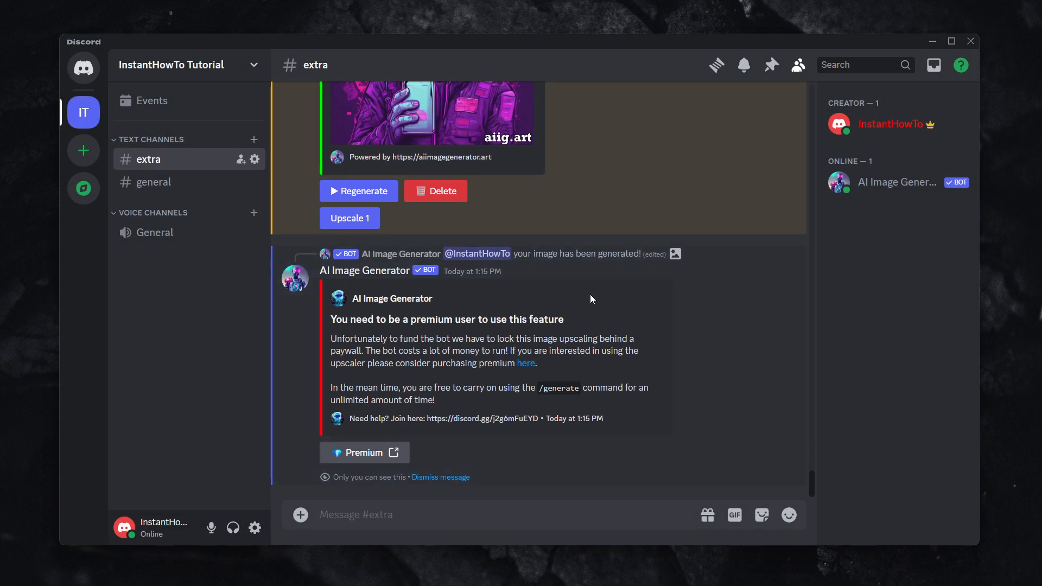